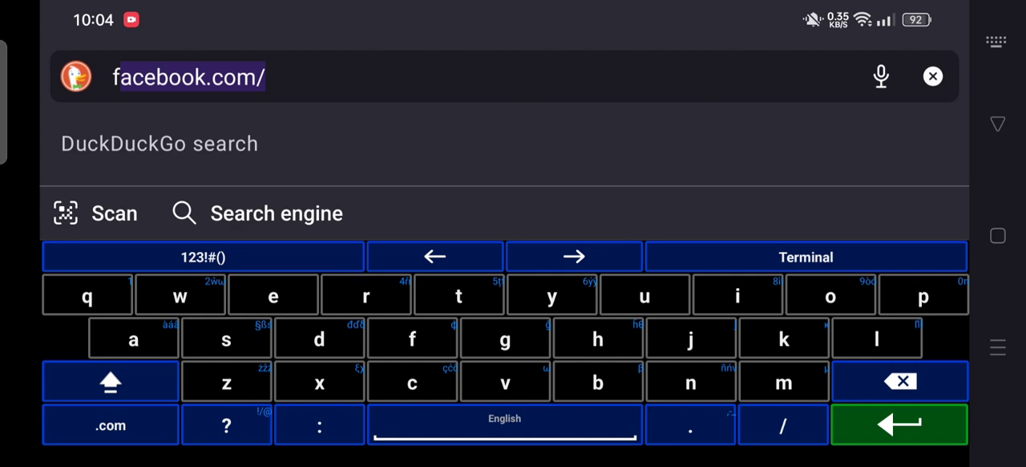
# Load facebook.com and scroll the feed down to the Disturbing Quotes meme post
pyautogui.click(885, 424)
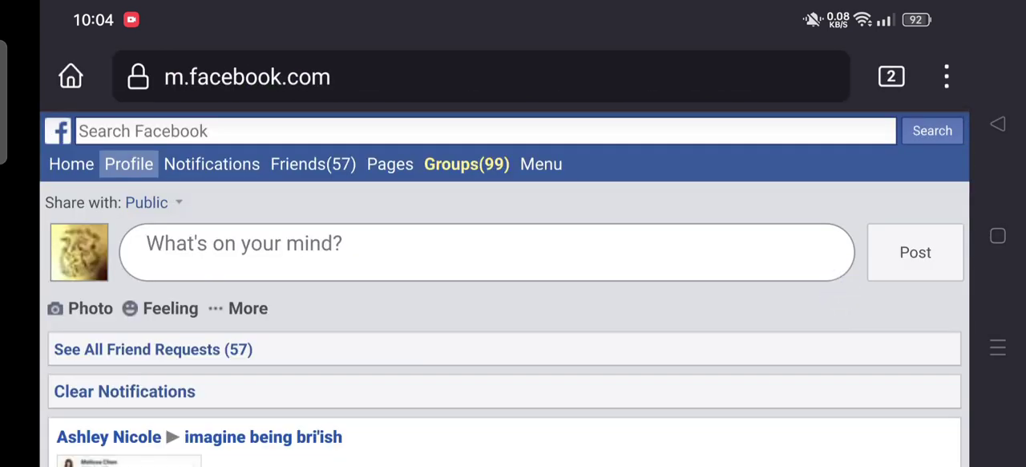
pyautogui.scroll(-2, 847, 296)
pyautogui.scroll(-2, 848, 295)
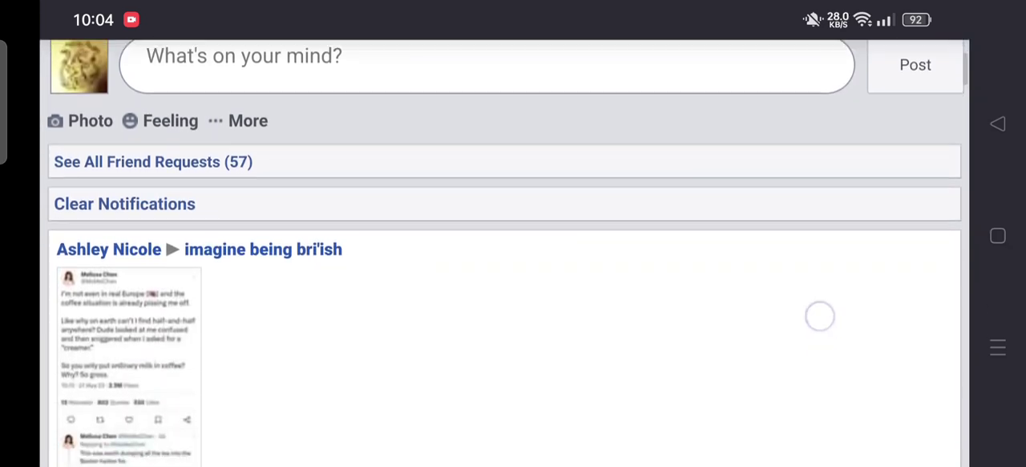
pyautogui.scroll(-2, 820, 316)
pyautogui.scroll(-2, 836, 234)
pyautogui.scroll(-2, 825, 274)
pyautogui.scroll(-2, 833, 247)
pyautogui.scroll(-2, 806, 263)
pyautogui.scroll(-1, 823, 217)
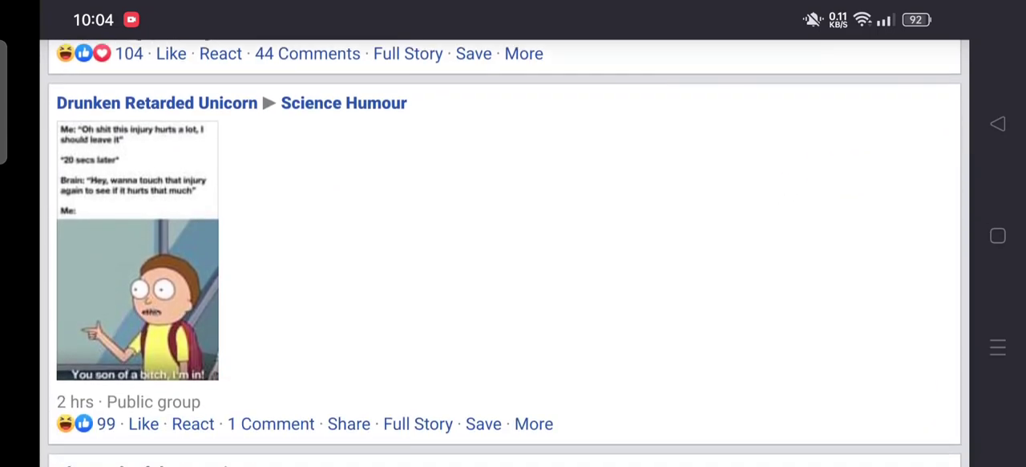
pyautogui.scroll(2, 826, 320)
pyautogui.scroll(-2, 841, 284)
pyautogui.scroll(-1, 859, 208)
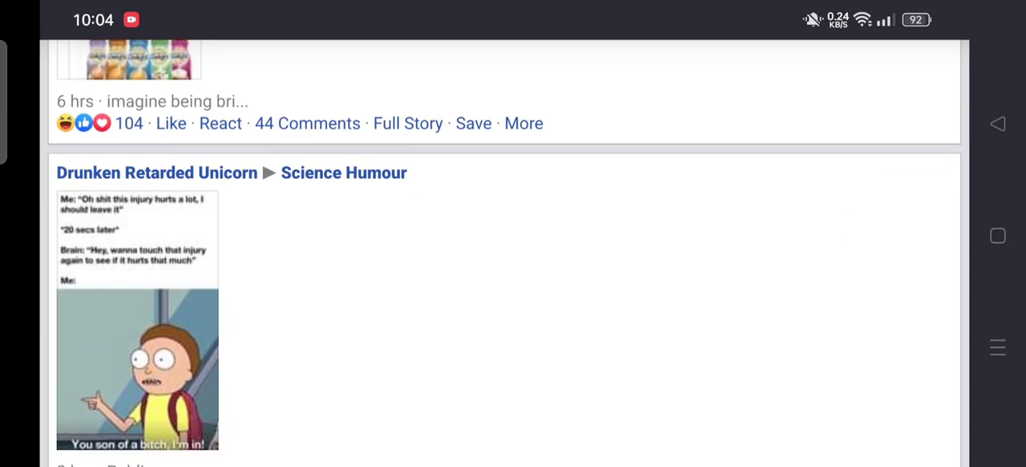
pyautogui.scroll(-2, 818, 332)
pyautogui.scroll(-2, 831, 222)
pyautogui.scroll(-1, 855, 135)
pyautogui.scroll(-2, 786, 302)
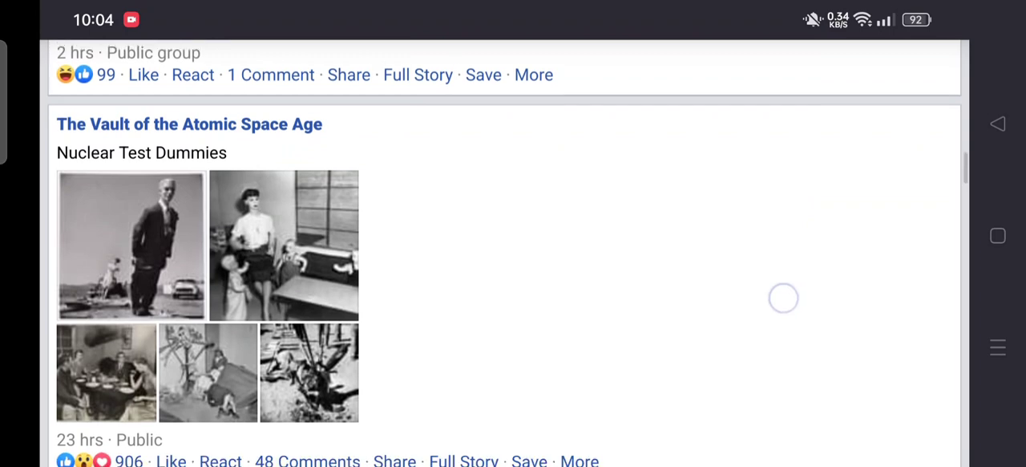
pyautogui.scroll(-1, 783, 298)
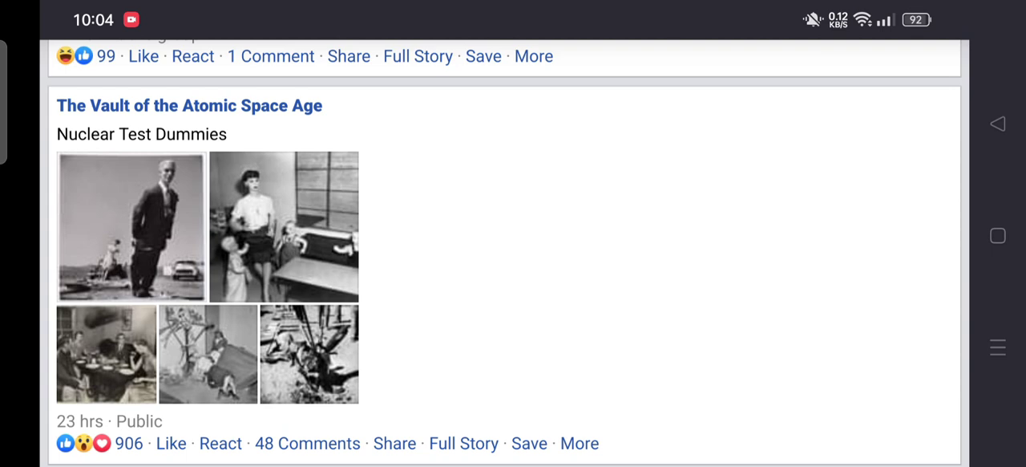
pyautogui.scroll(5, 802, 344)
pyautogui.scroll(3, 818, 214)
pyautogui.scroll(-5, 845, 174)
pyautogui.scroll(-2, 845, 180)
pyautogui.scroll(-3, 845, 180)
pyautogui.scroll(-4, 817, 261)
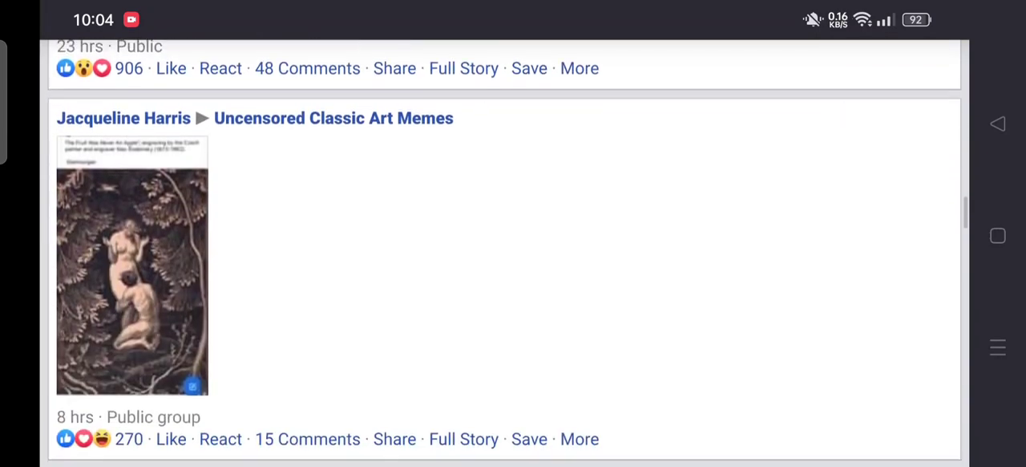
pyautogui.scroll(-3, 818, 261)
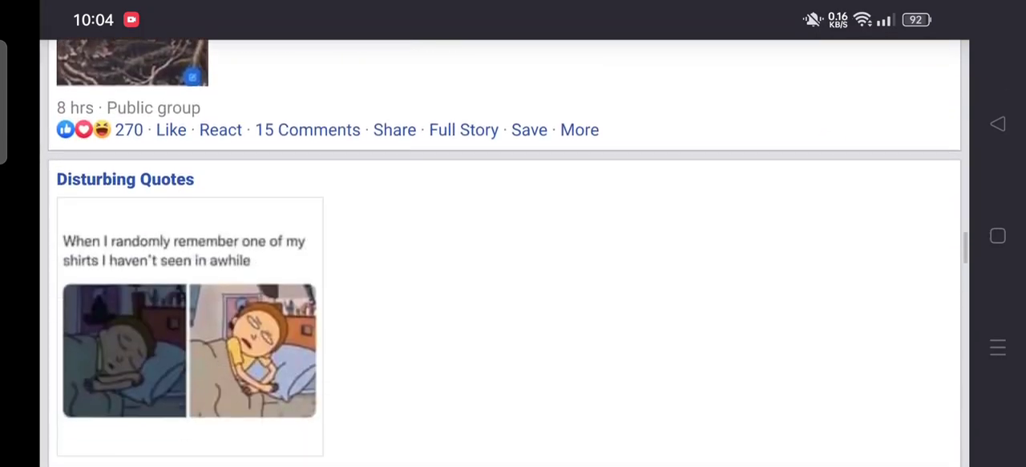
pyautogui.scroll(-1, 826, 245)
pyautogui.scroll(-1, 836, 206)
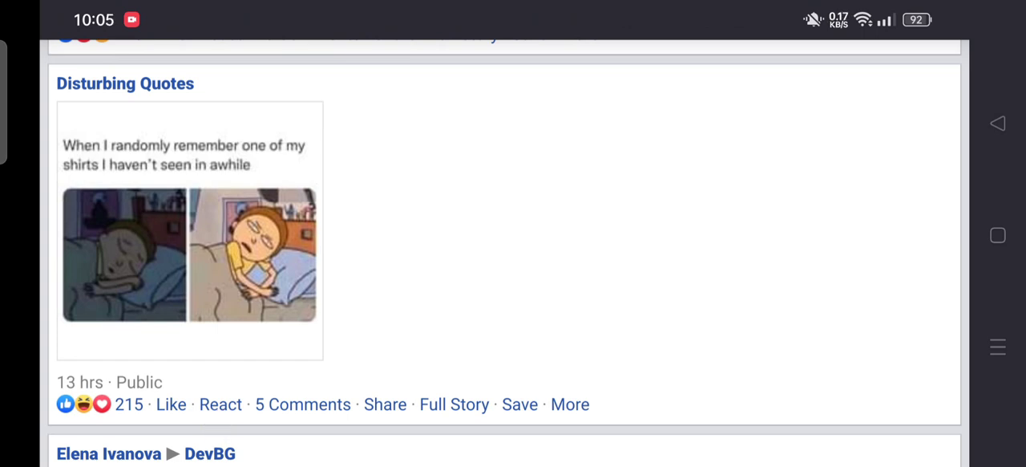
# Give the Disturbing Quotes post a Love reaction, then scroll the reloaded feed
pyautogui.click(218, 404)
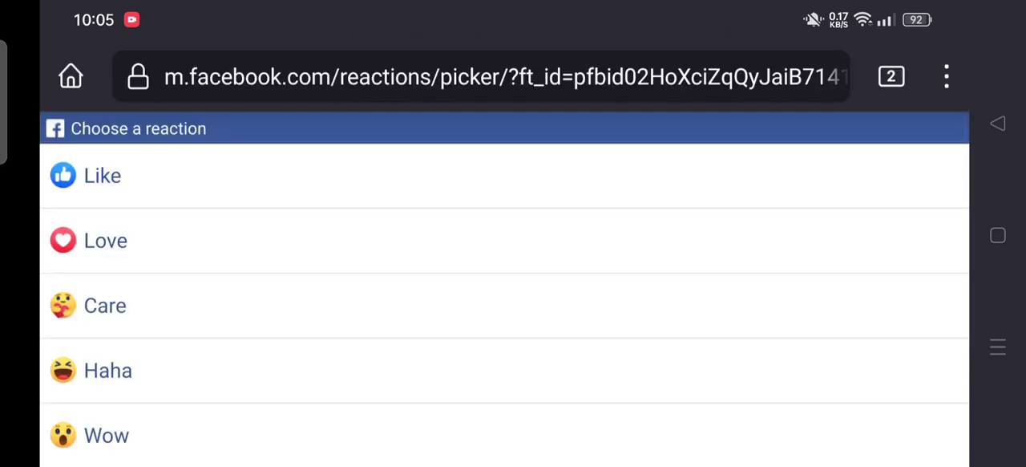
pyautogui.click(185, 247)
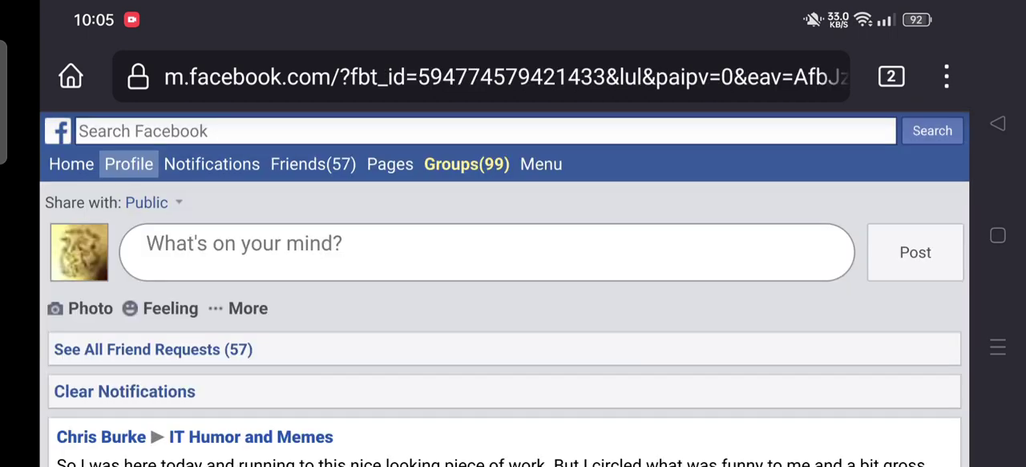
pyautogui.moveTo(825, 297); pyautogui.dragTo(870, 149)
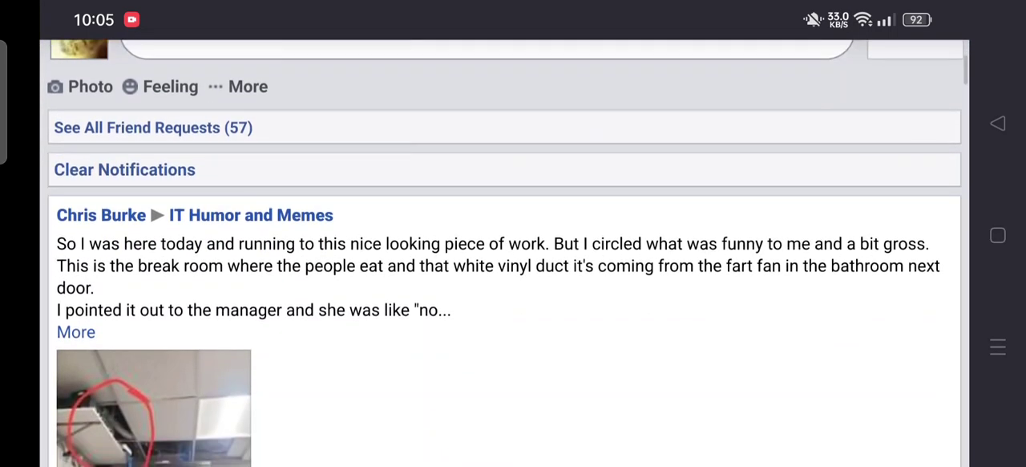
pyautogui.moveTo(833, 284); pyautogui.dragTo(841, 187)
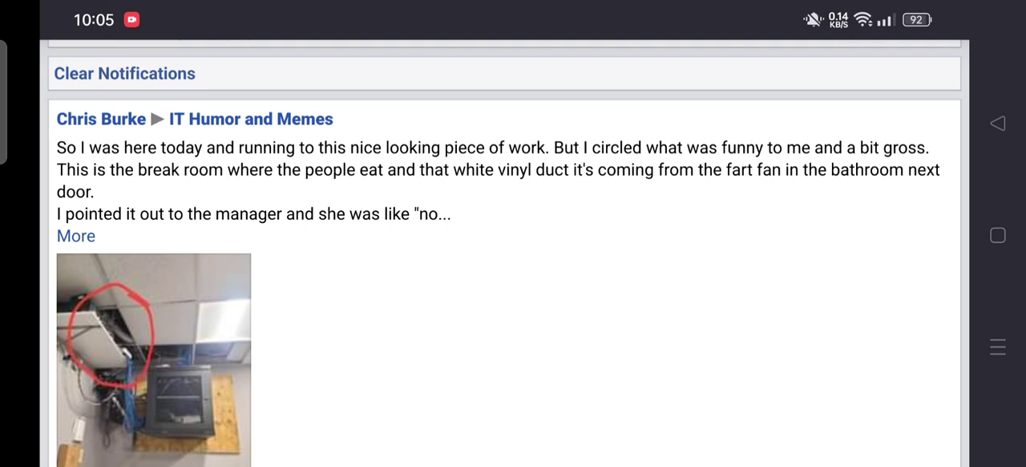
pyautogui.moveTo(751, 267); pyautogui.dragTo(756, 366)
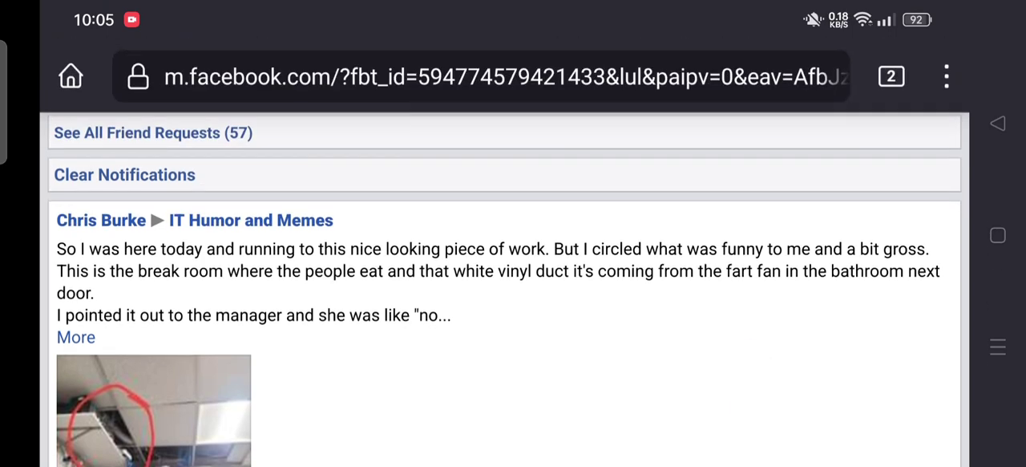
# Replace the address with mbasic.facebook.com and load the basic Facebook feed
pyautogui.click(343, 79)
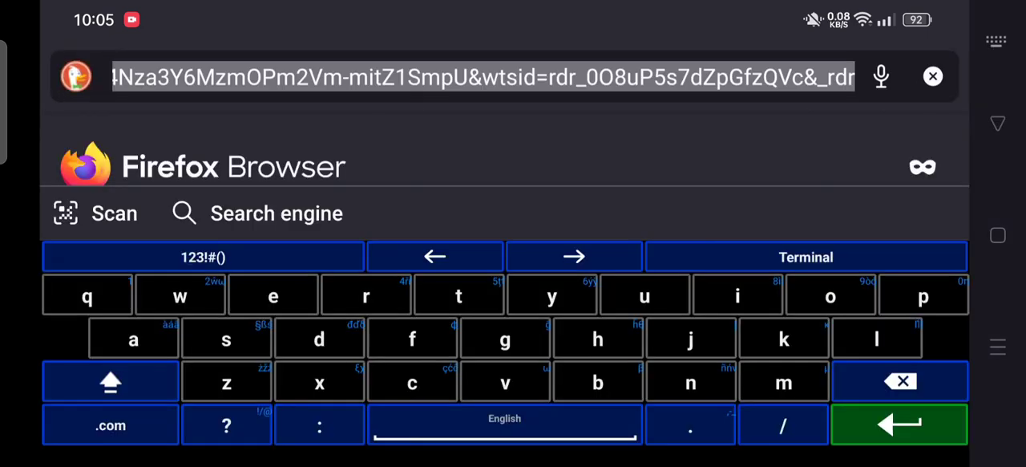
pyautogui.write('m')
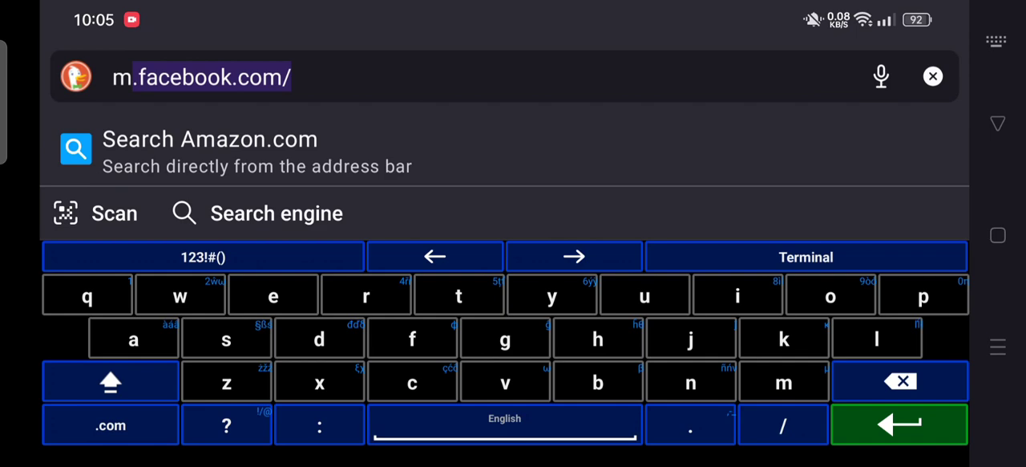
pyautogui.write('b')
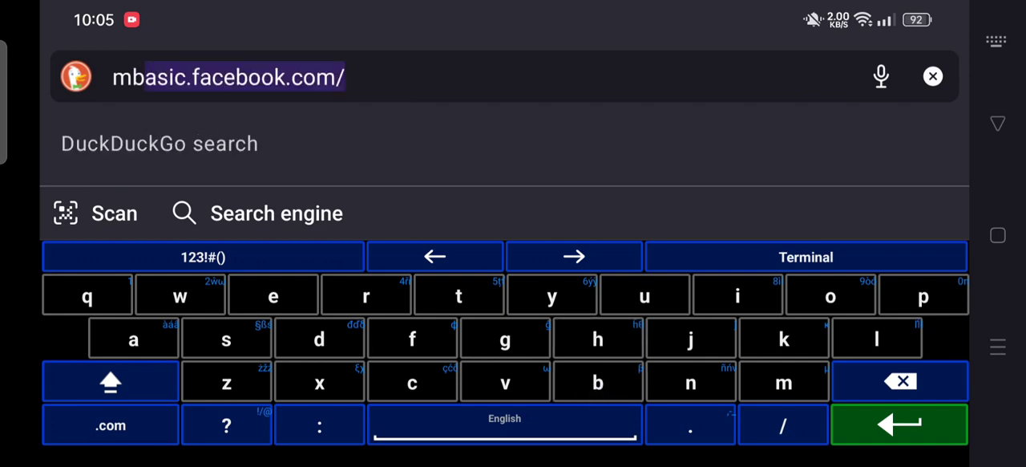
pyautogui.click(430, 71)
pyautogui.click(876, 417)
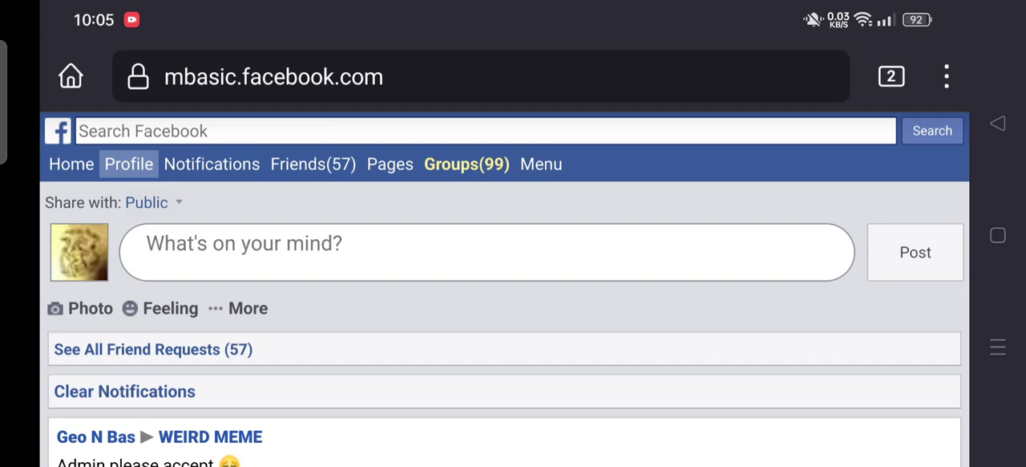
pyautogui.scroll(-3, 259, 280)
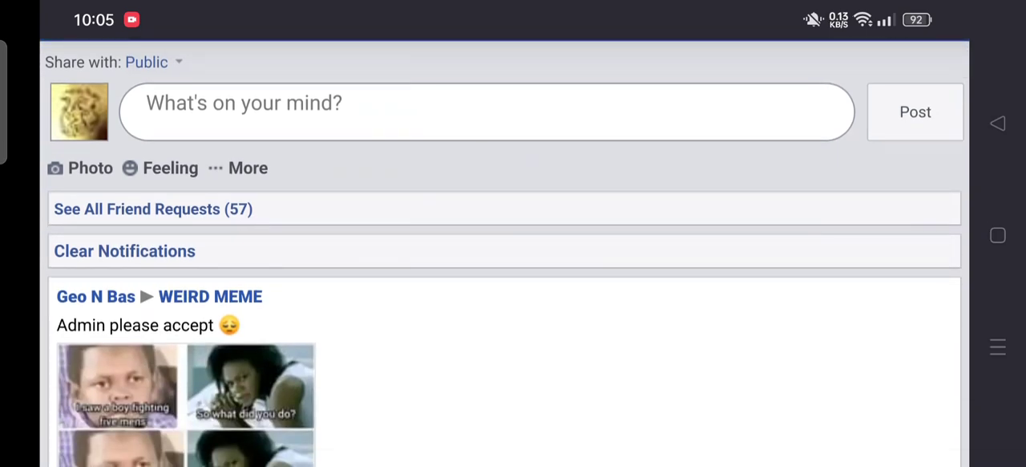
pyautogui.scroll(-3, 793, 217)
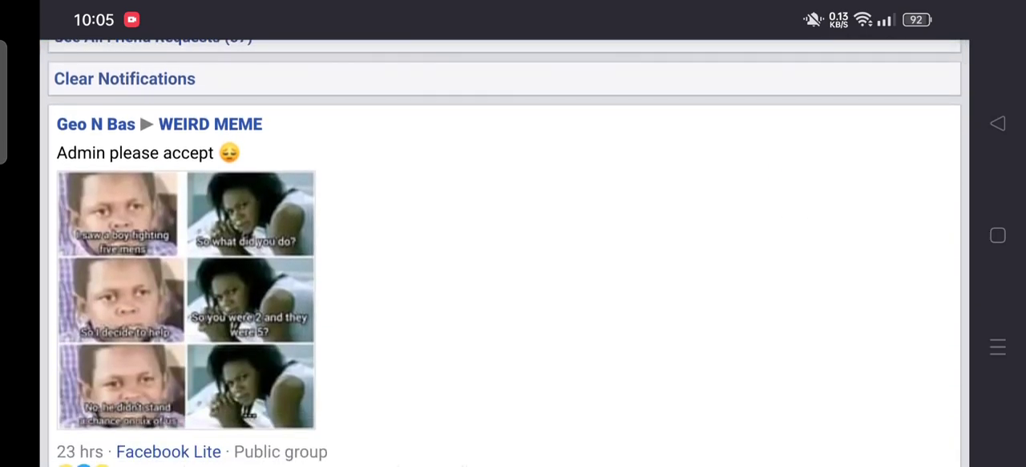